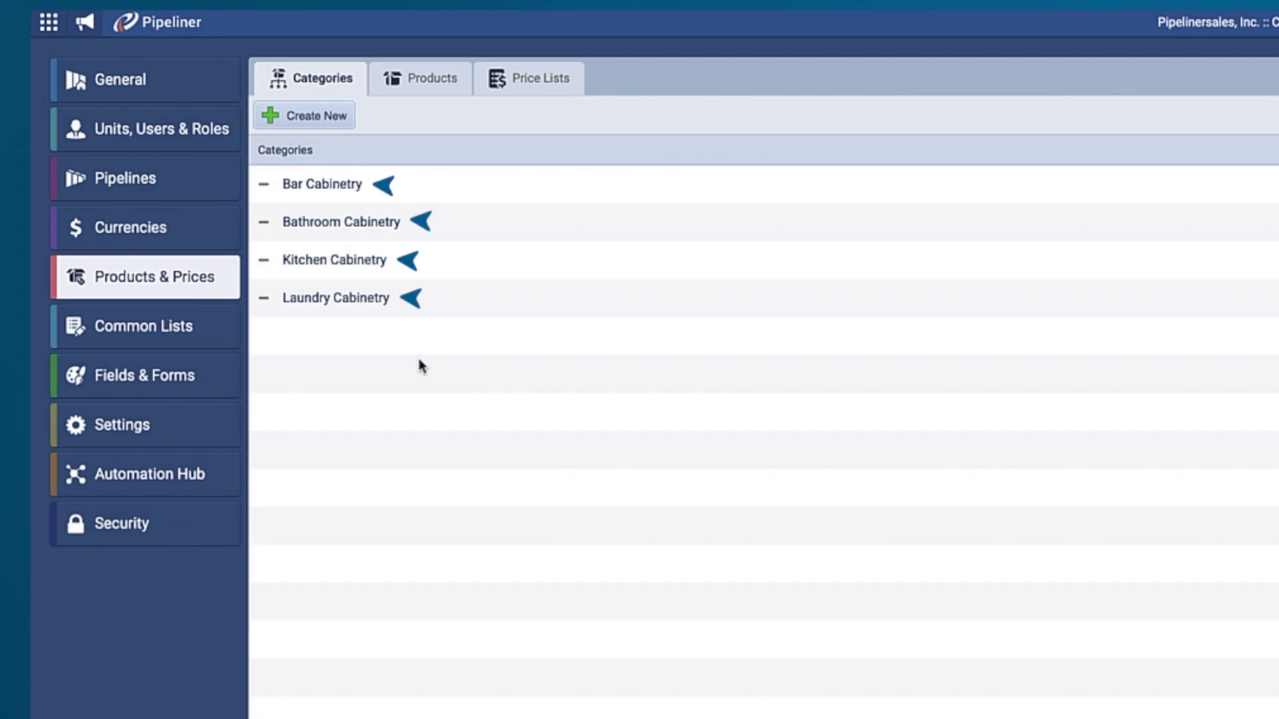
Step: Show the catalog's product list in Products & Prices
left_click(462, 86)
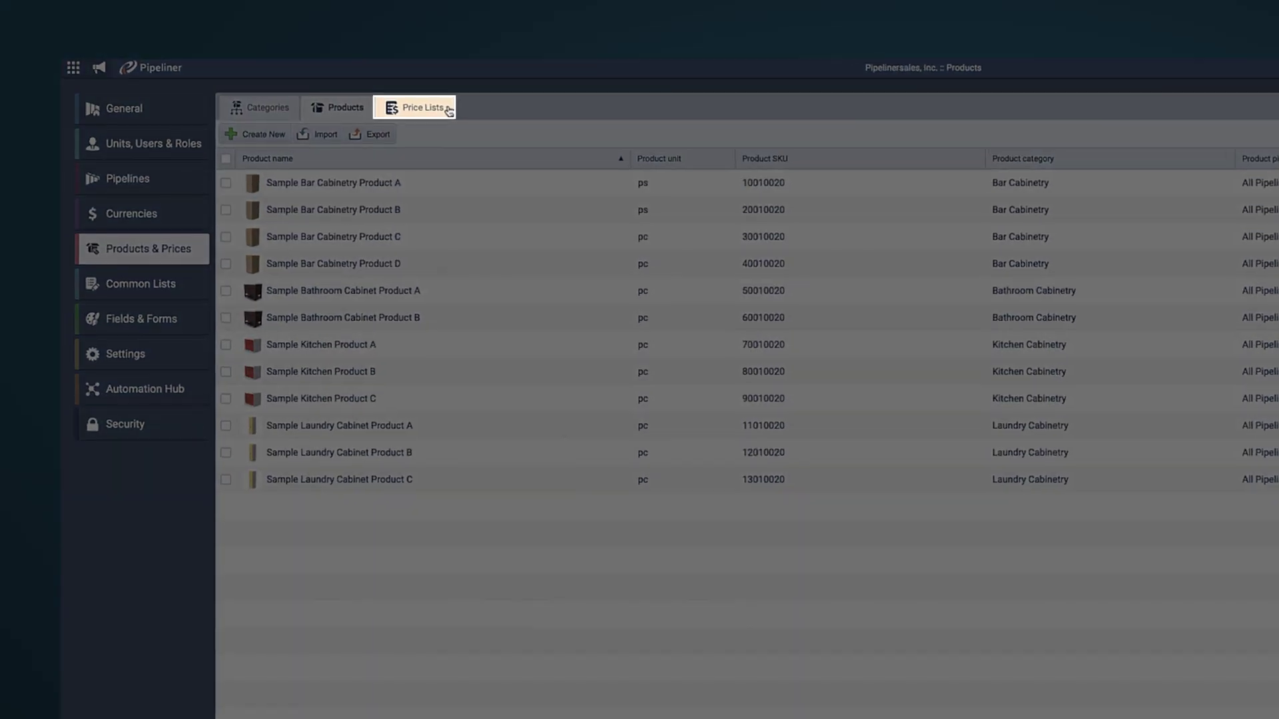
Step: View the Holiday, New, Old and Promotion price lists, then switch to the CRM application
left_click(320, 81)
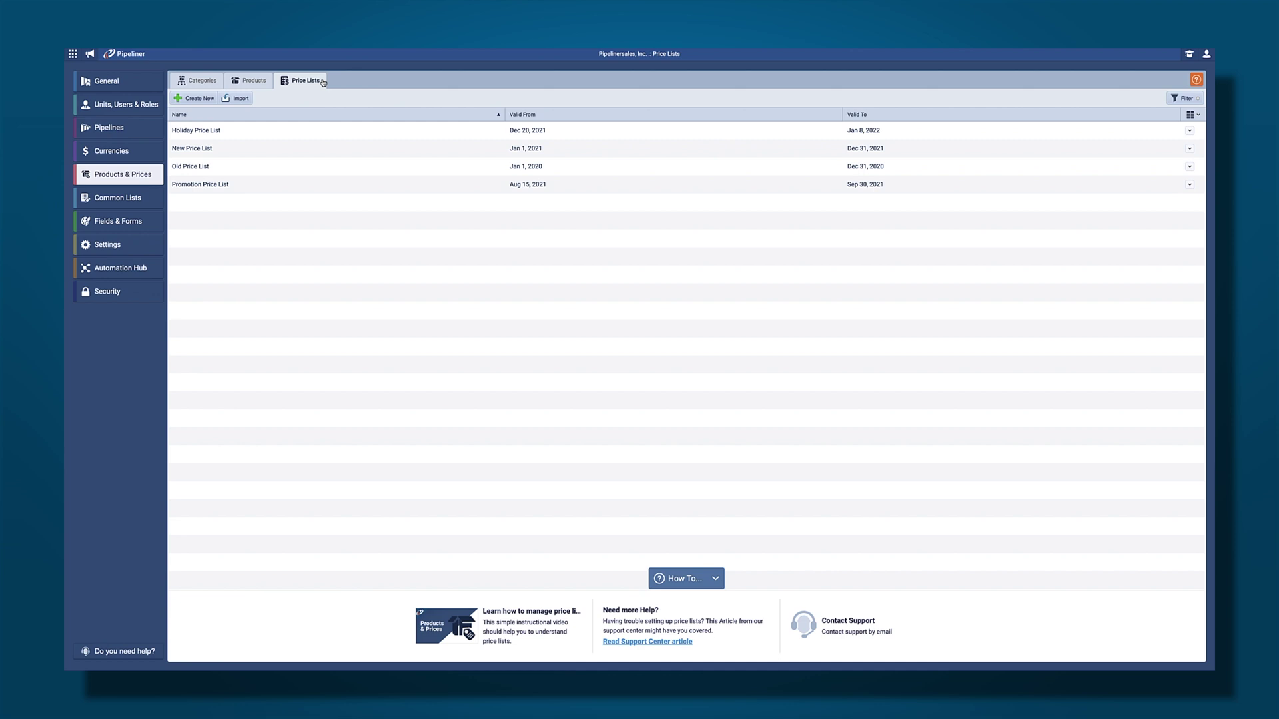
left_click(74, 54)
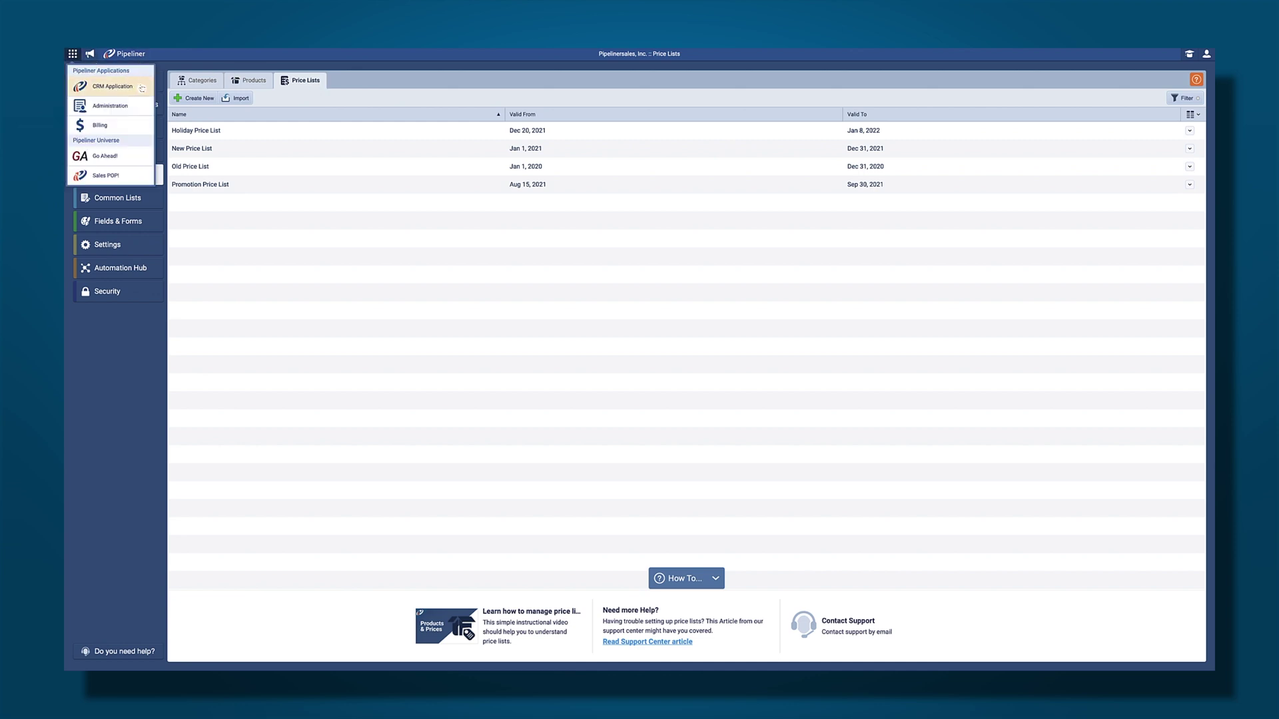
left_click(140, 88)
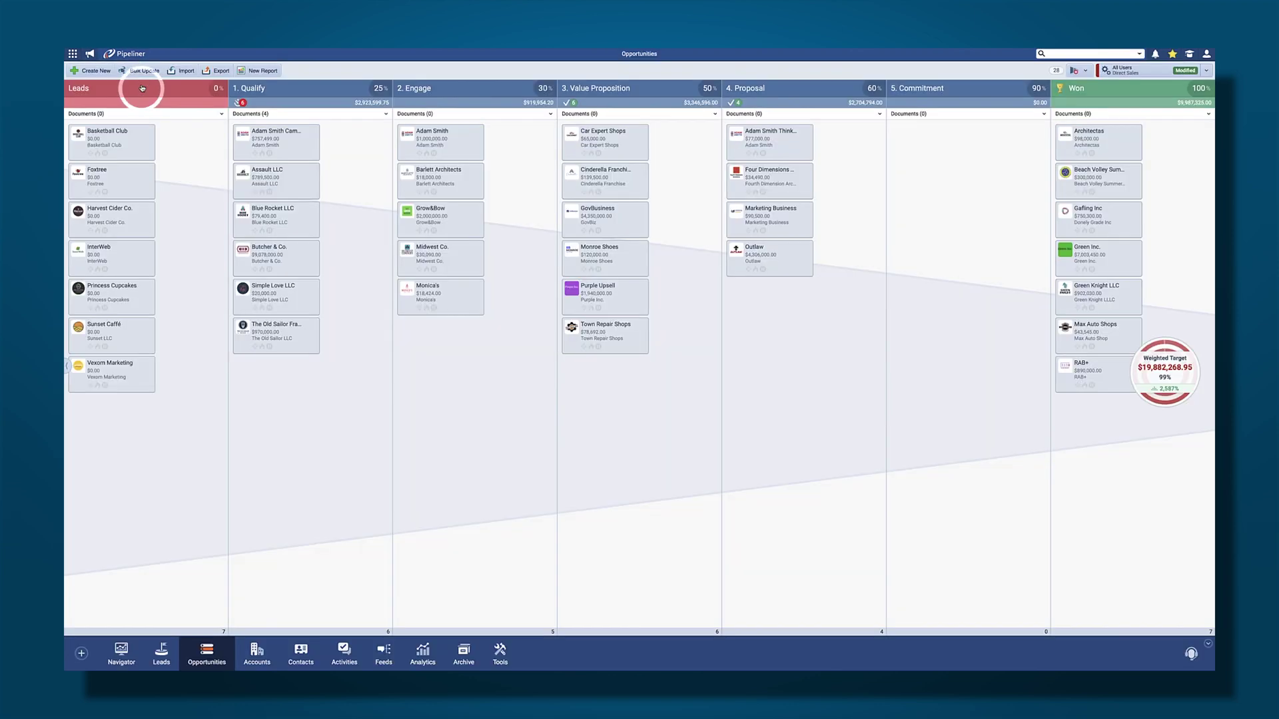
Step: Open the Cinderella Franchise opportunity and list its products' price list choices
left_click(632, 181)
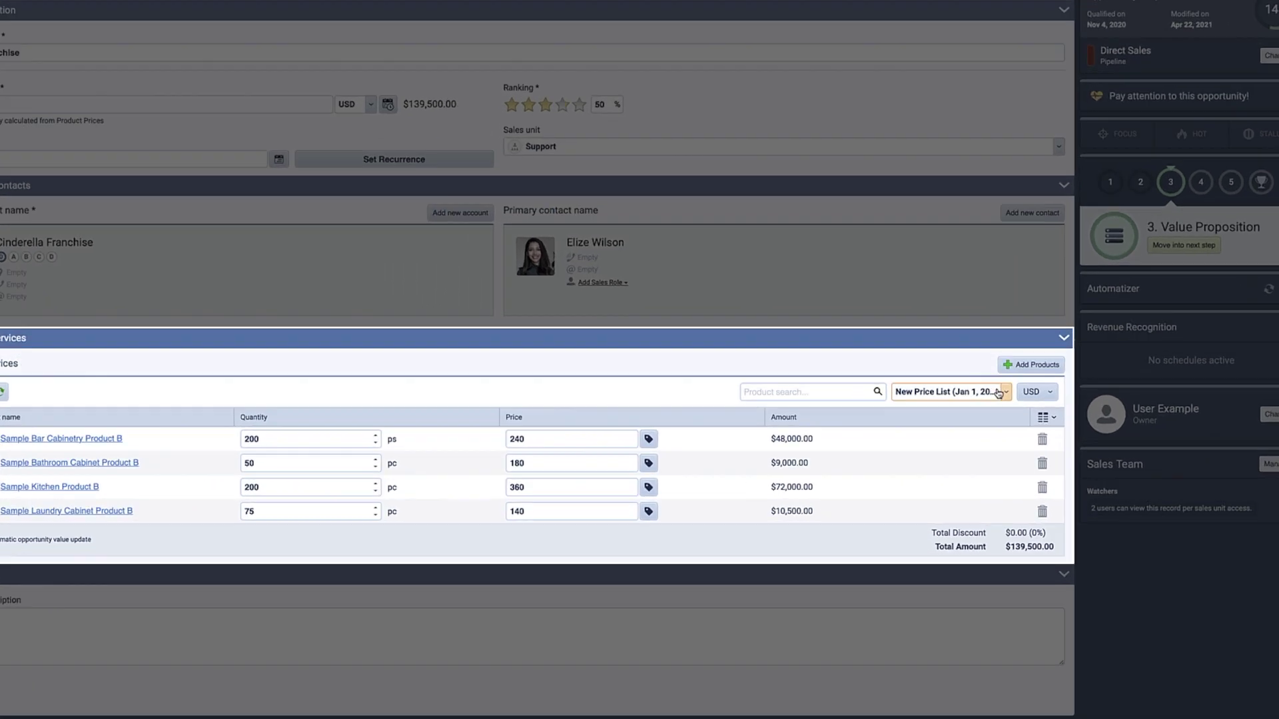
left_click(984, 420)
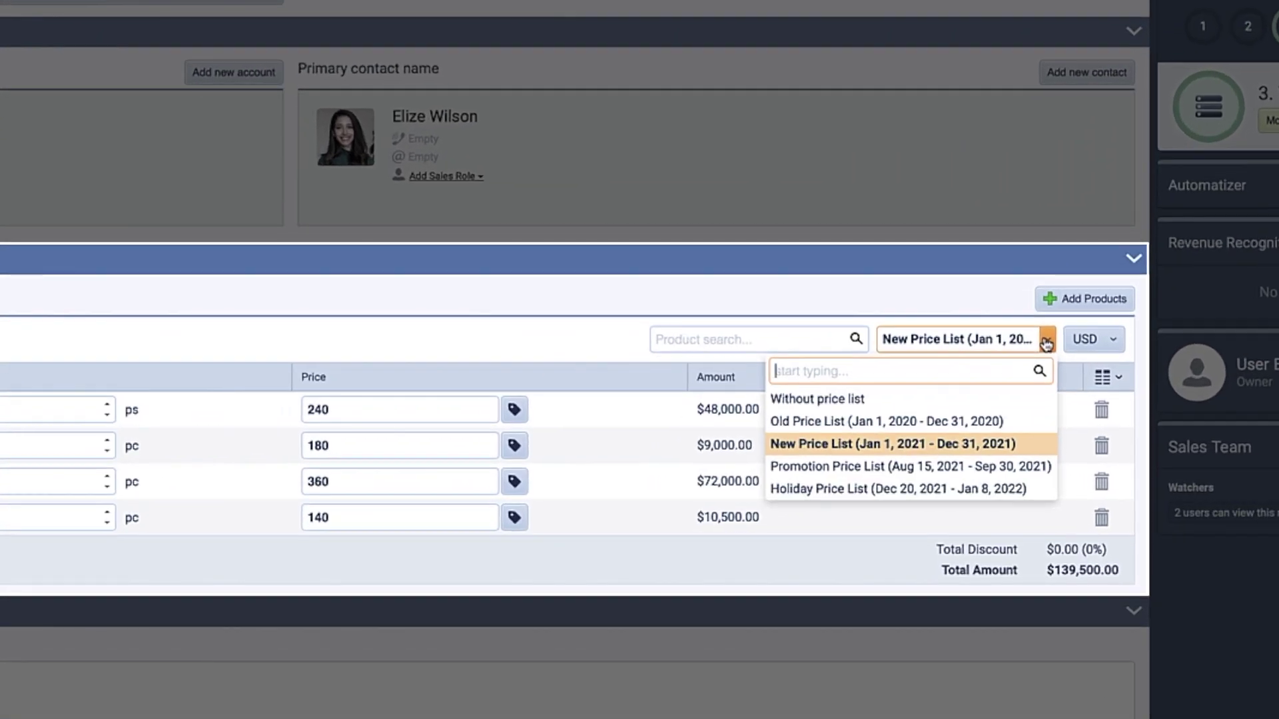